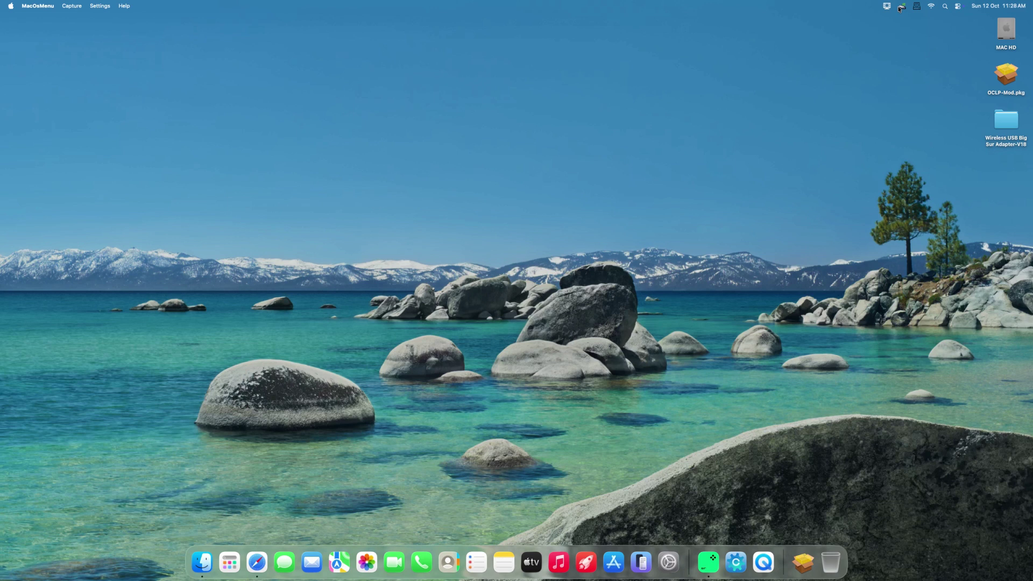
- Join the chosen Wi-Fi network, then let the blocked OCLP-Mod.pkg open via Privacy & Security's Open Anyway
click(900, 7)
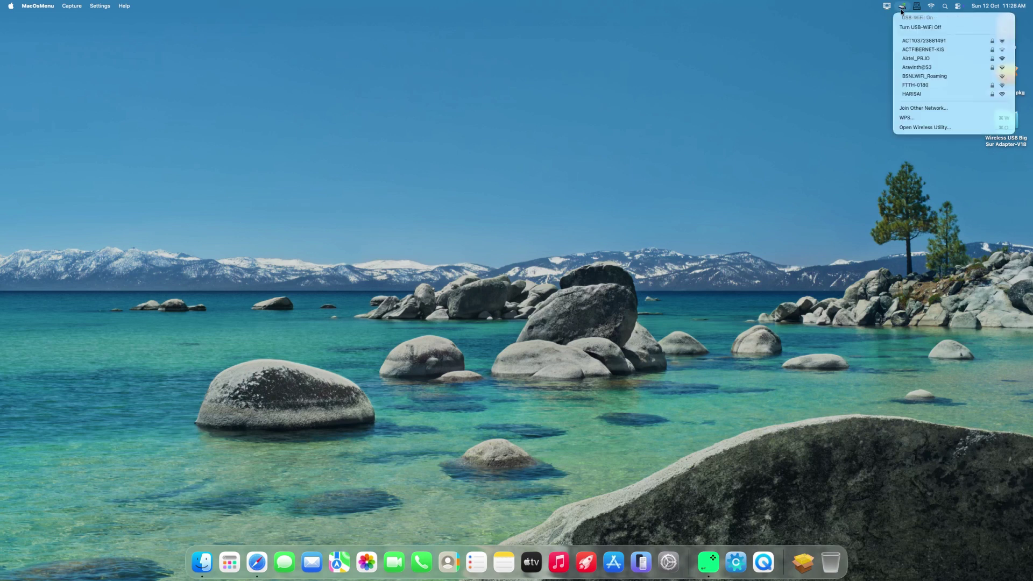
click(916, 94)
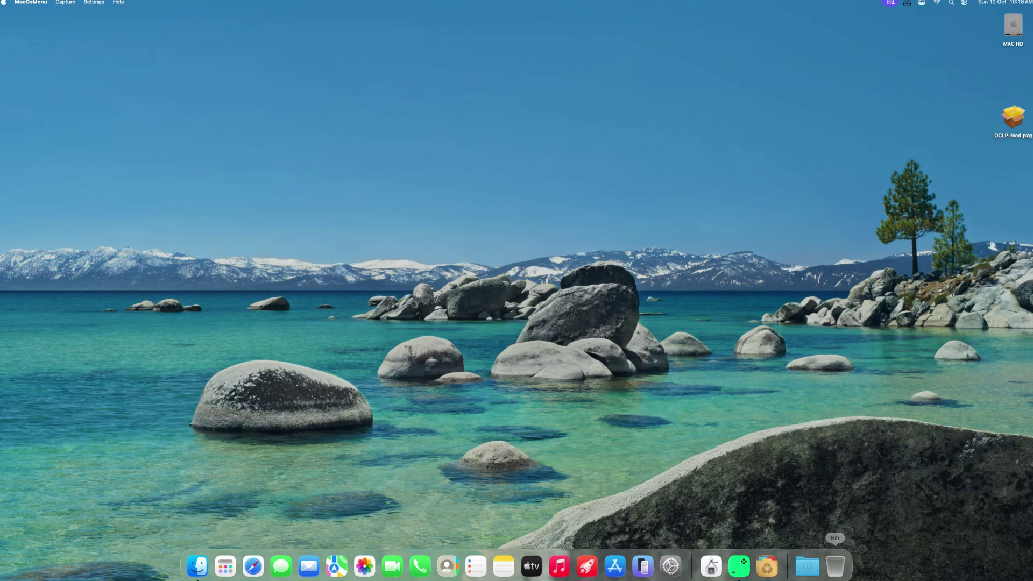
double_click(1005, 120)
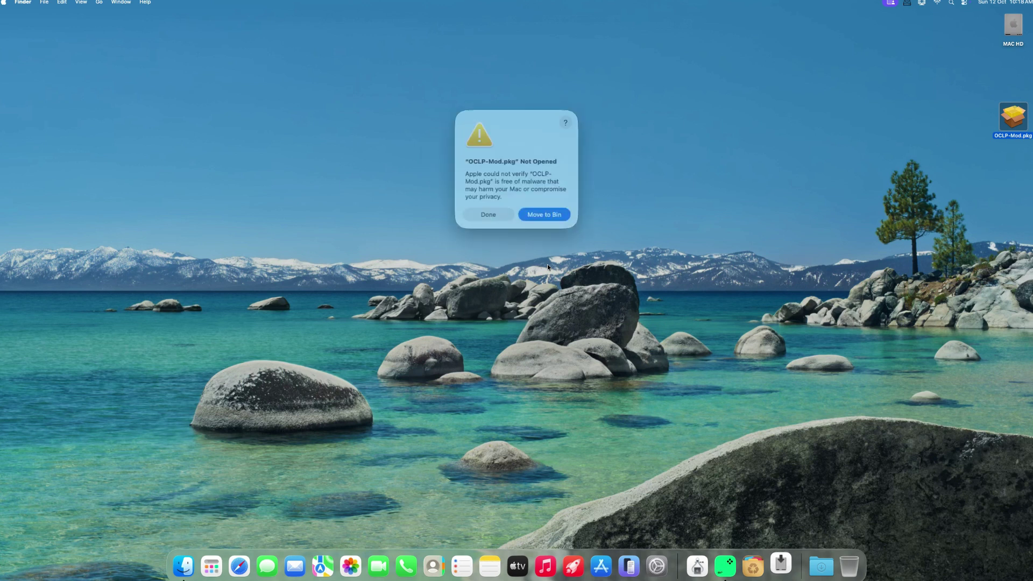
click(491, 209)
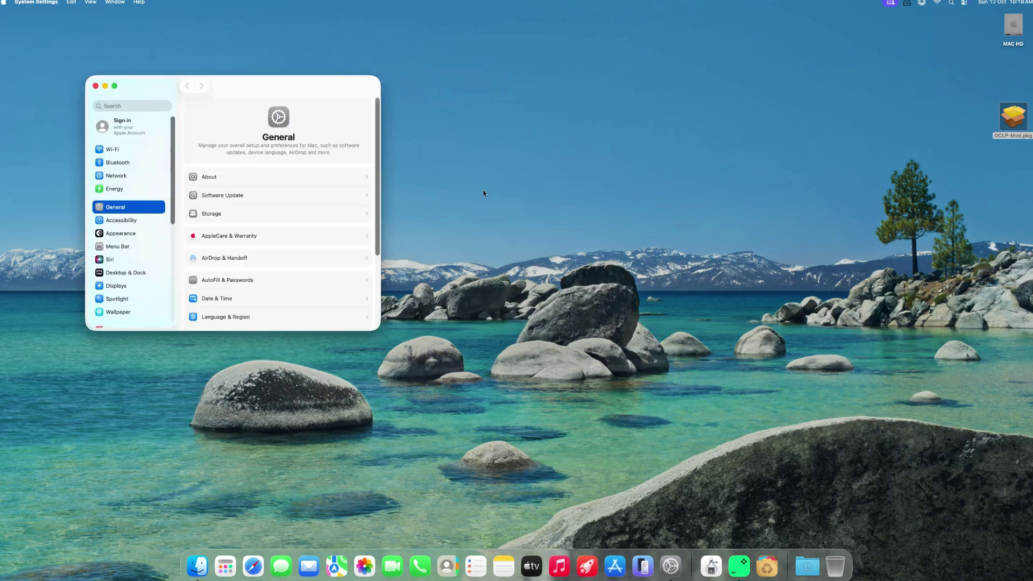
drag(376, 150, 375, 310)
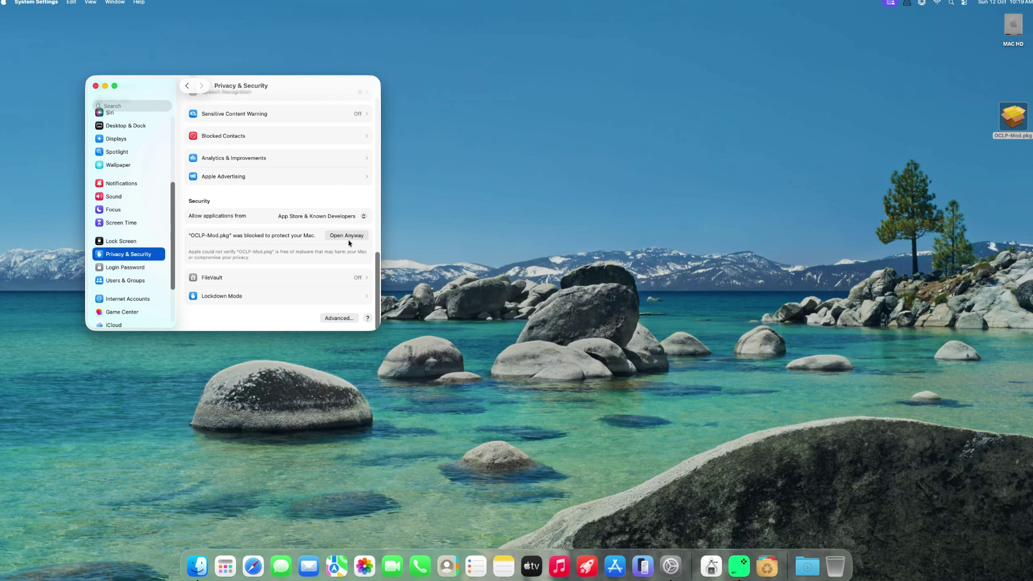
click(348, 238)
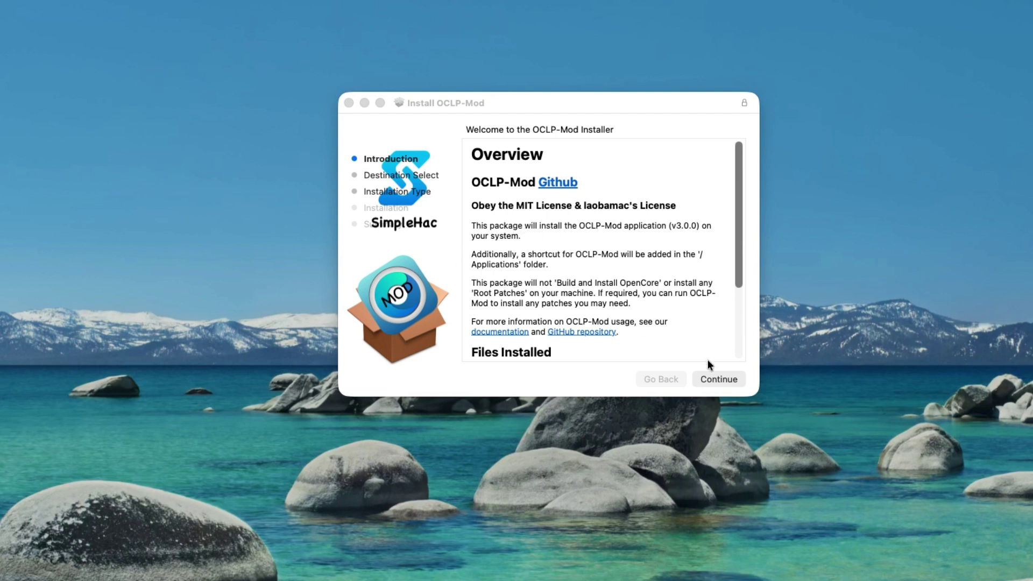
- Run the standard OCLP-Mod install on MAC HD, authorizing it with the administrator password
click(718, 381)
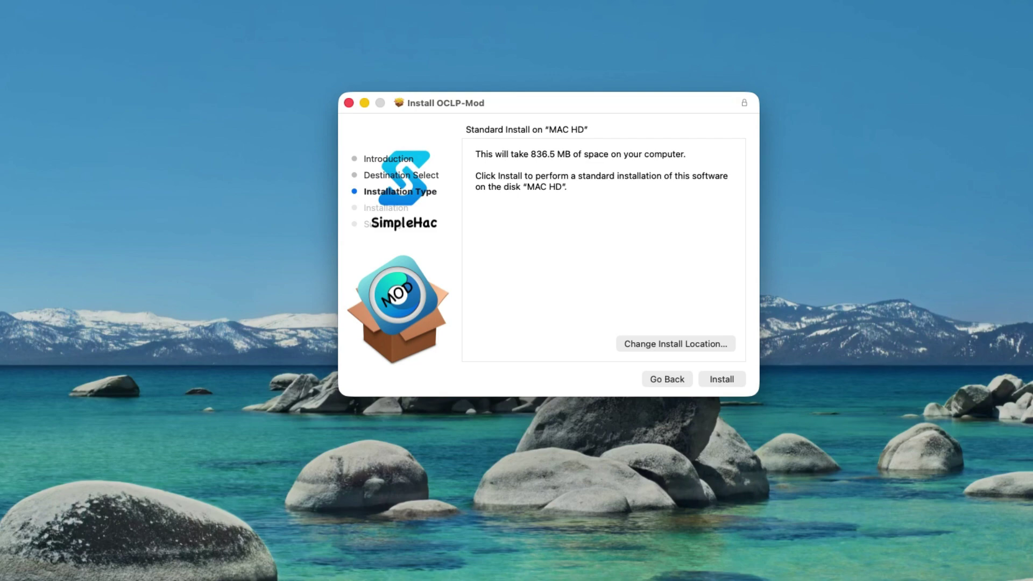
click(722, 379)
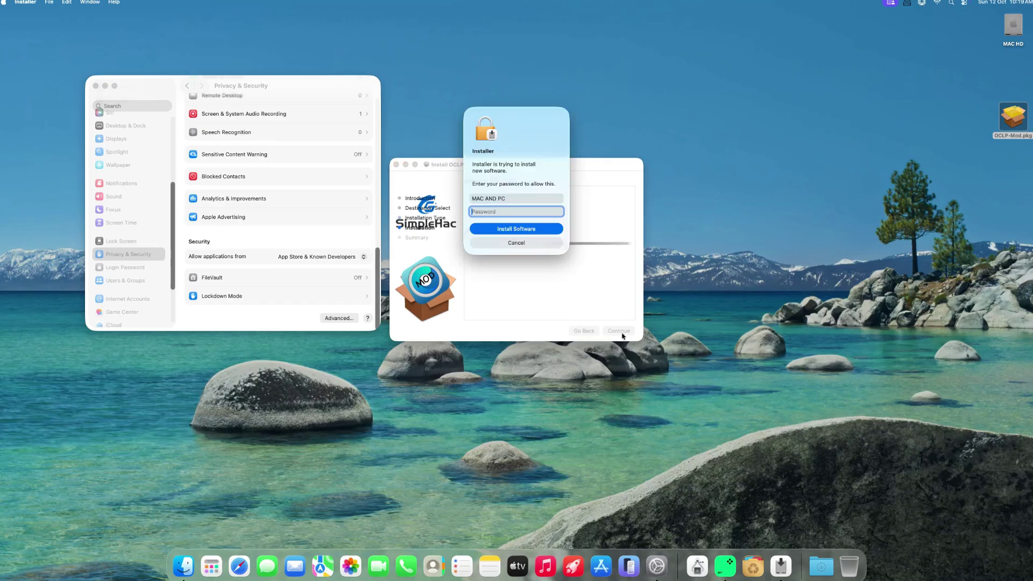
text(****)
key(Return)
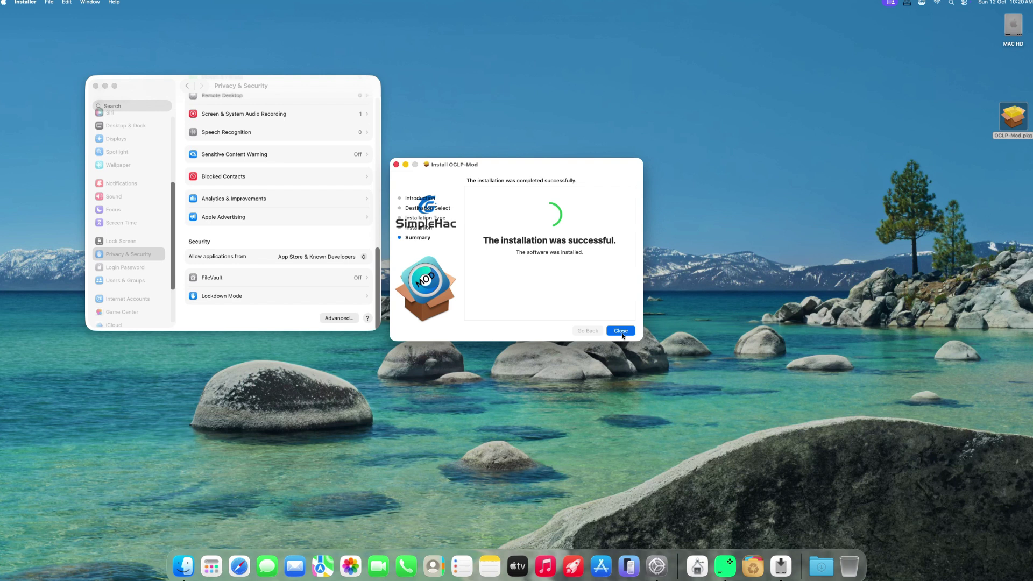
- Close the finished installer, launch OCLP-Mod from Finder's Applications folder, and close the Finder window
click(622, 332)
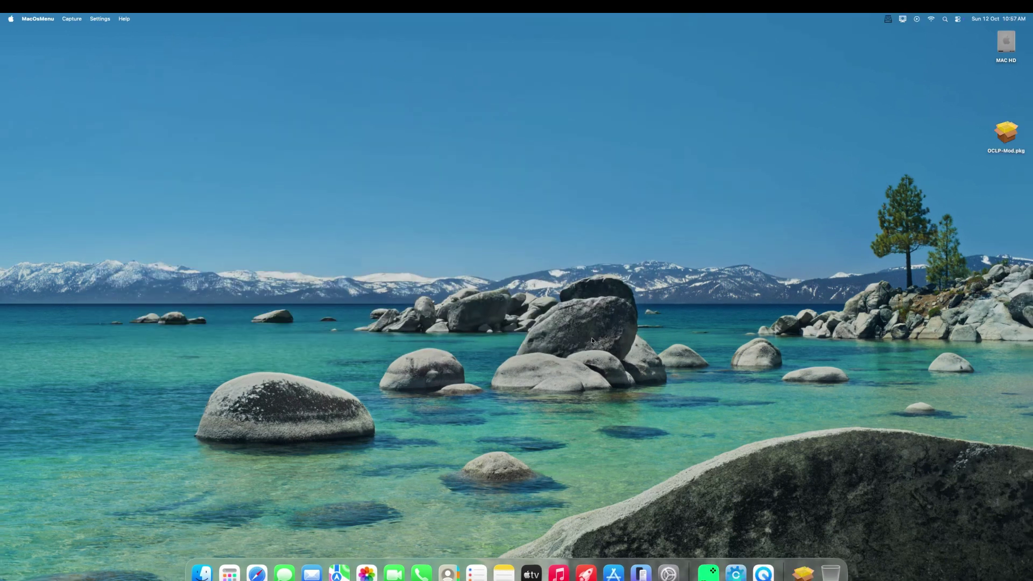
click(205, 575)
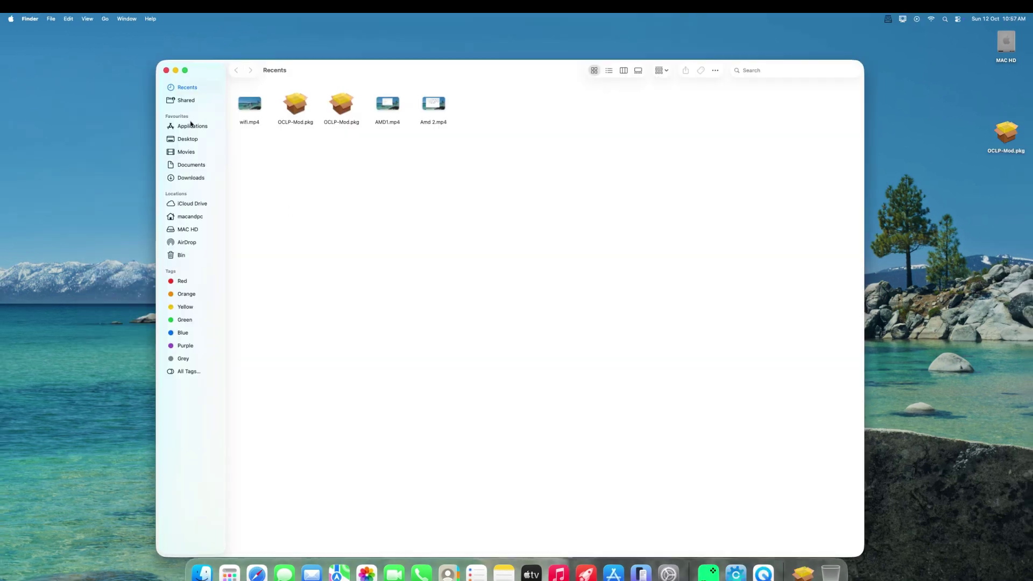
click(191, 126)
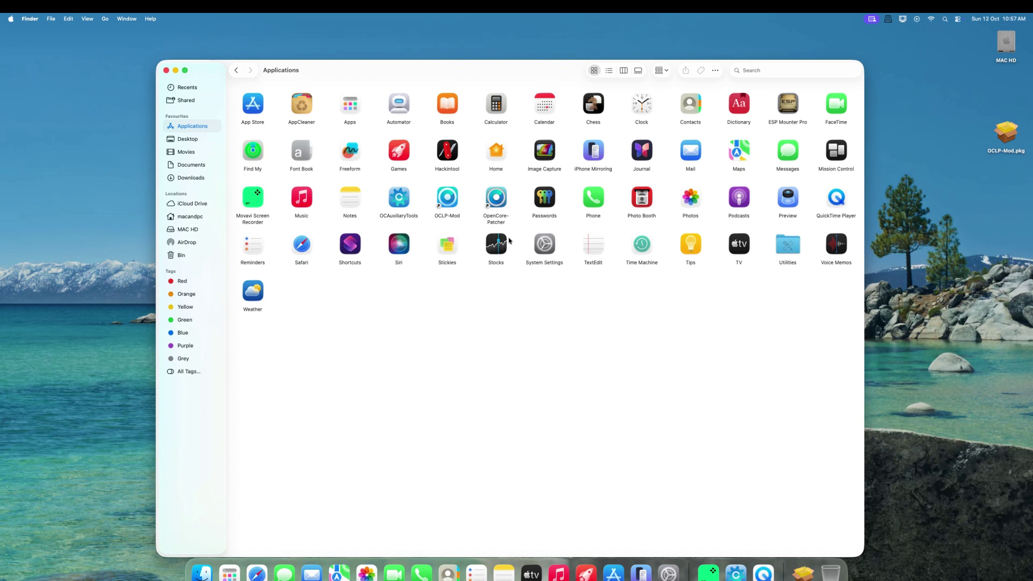
double_click(449, 196)
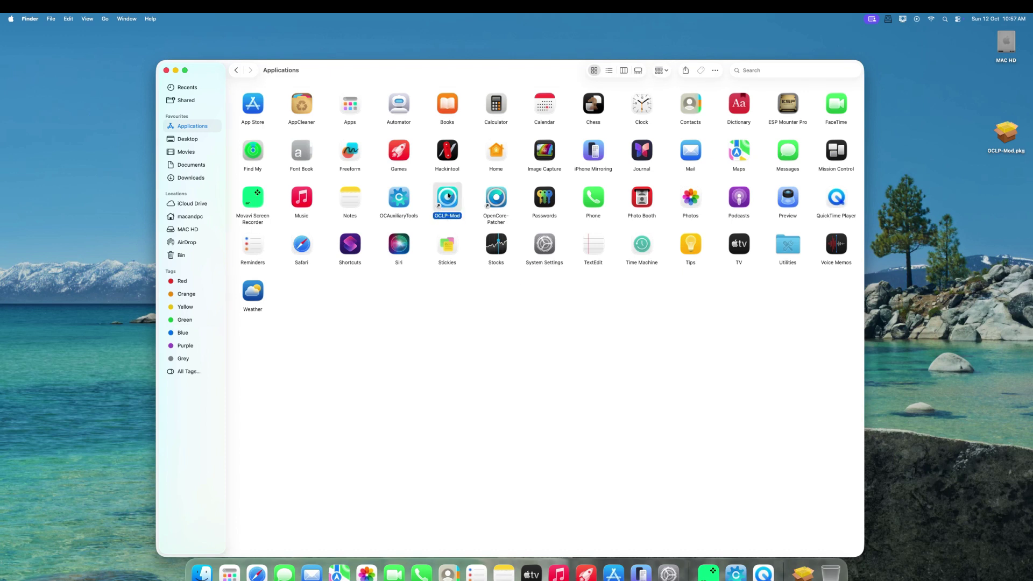
click(166, 71)
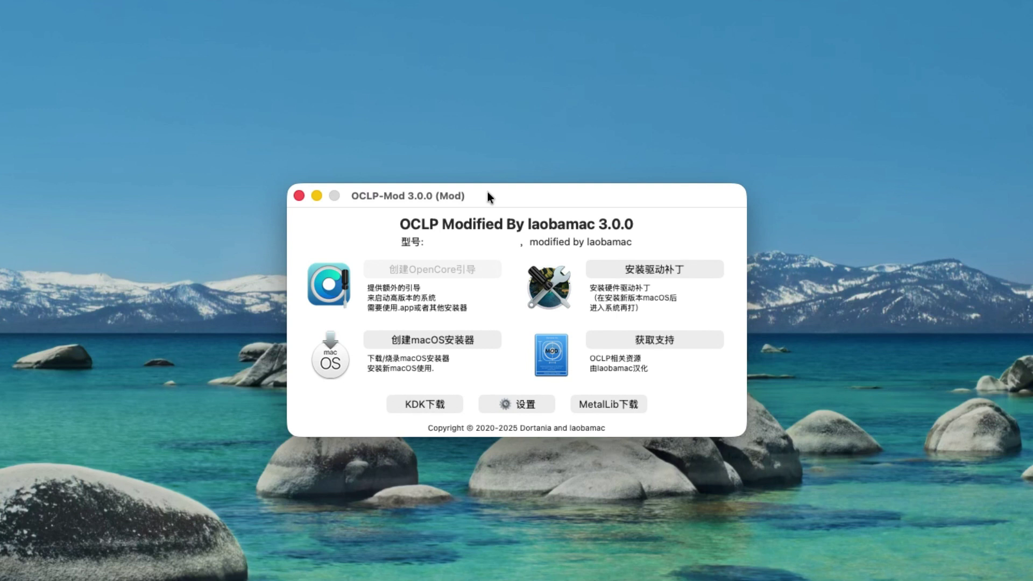
- In OCLP-Mod's settings, tick 允许安装旧版USB环境扩展补丁 on the 补丁 tab
drag(487, 192, 524, 37)
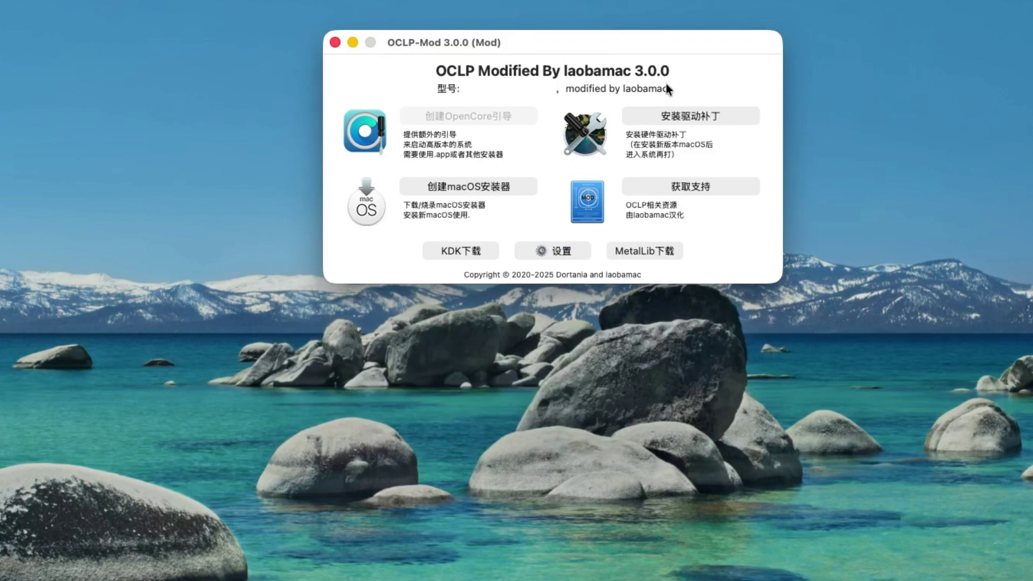
click(564, 256)
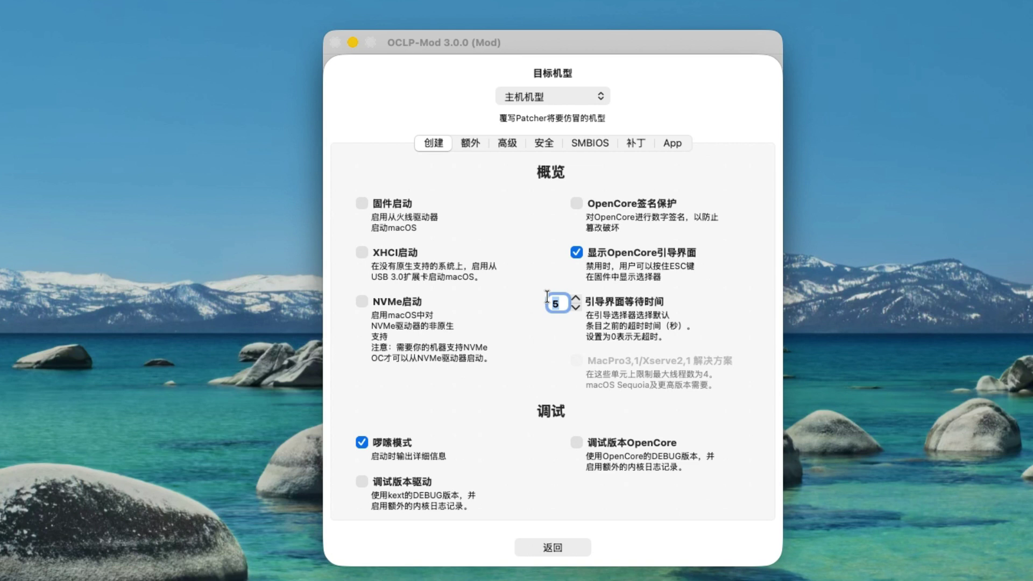
click(463, 139)
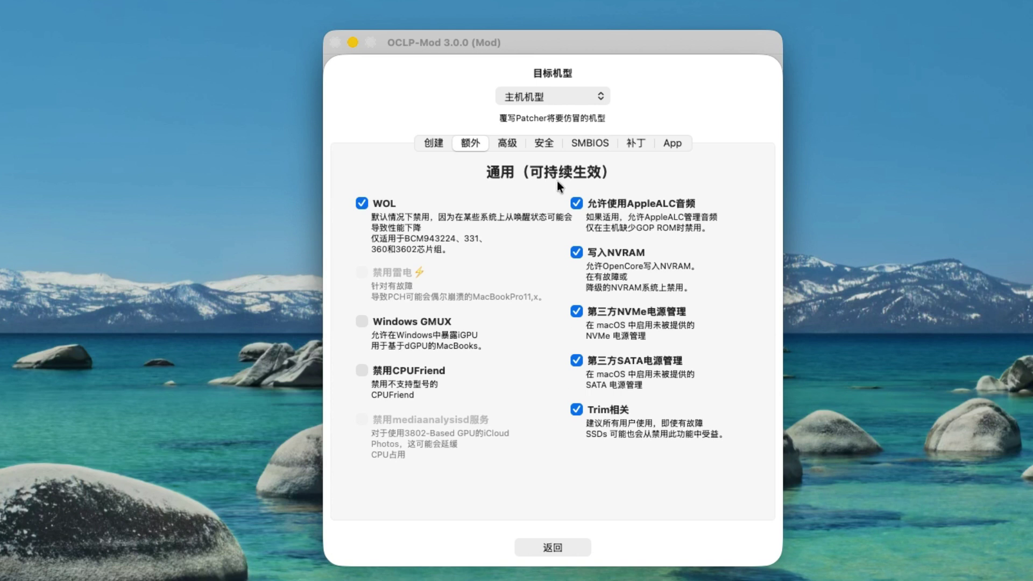
click(636, 152)
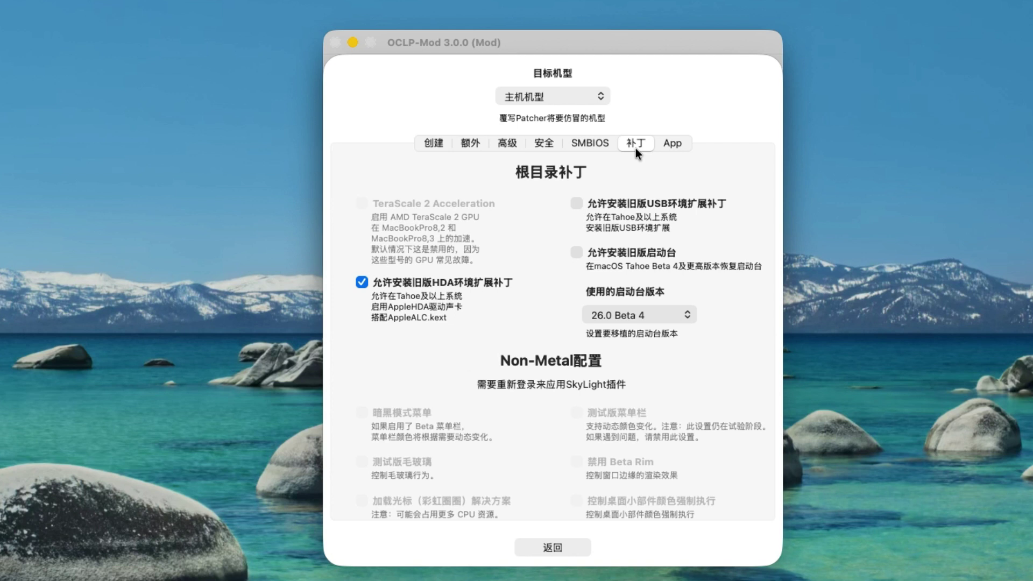
click(574, 204)
click(672, 143)
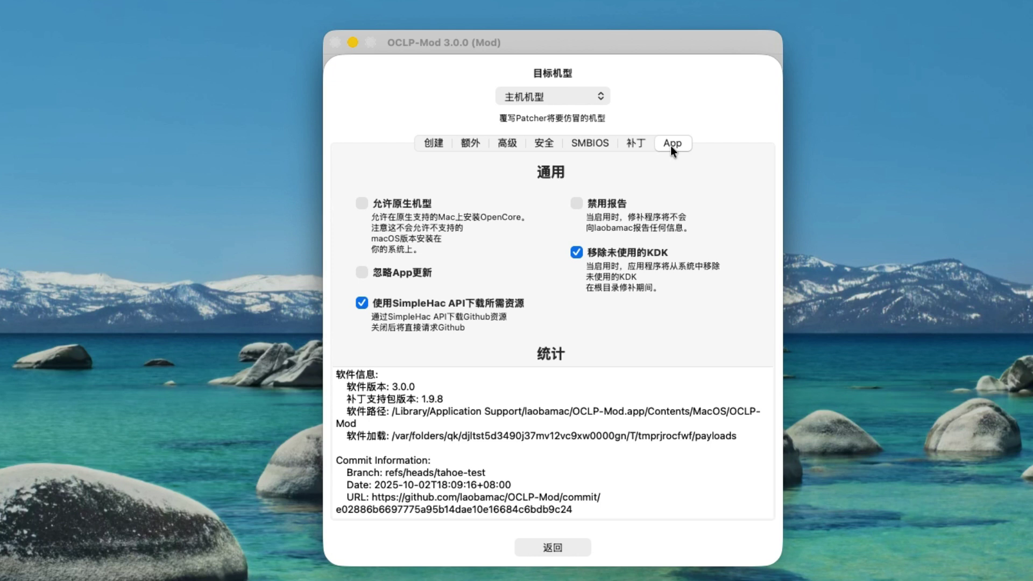
- Install the 音频补丁 and 旧版USB扩展 root patches via 安装驱动补丁, choosing 忽略 at the restart prompt
click(557, 547)
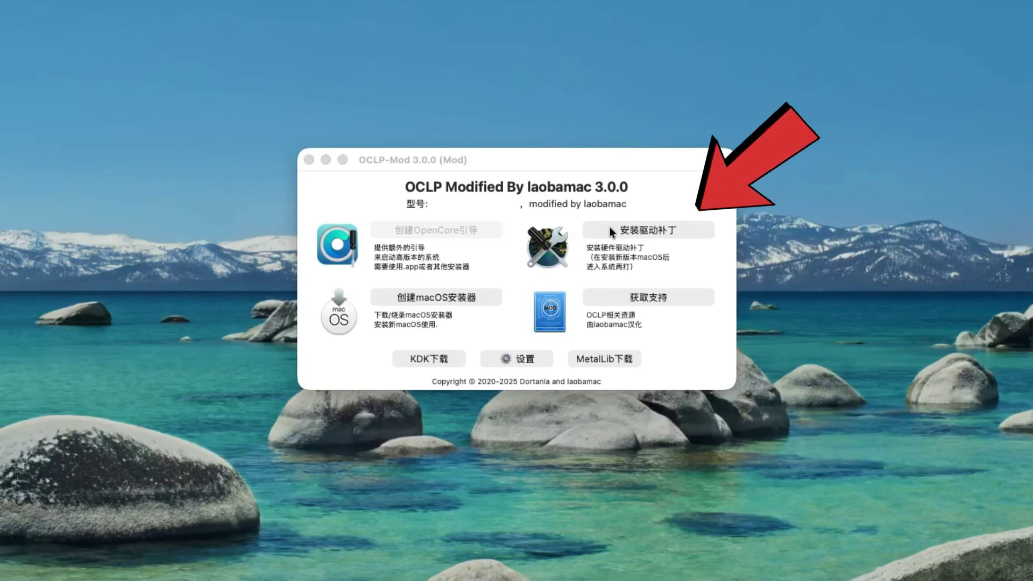
click(638, 227)
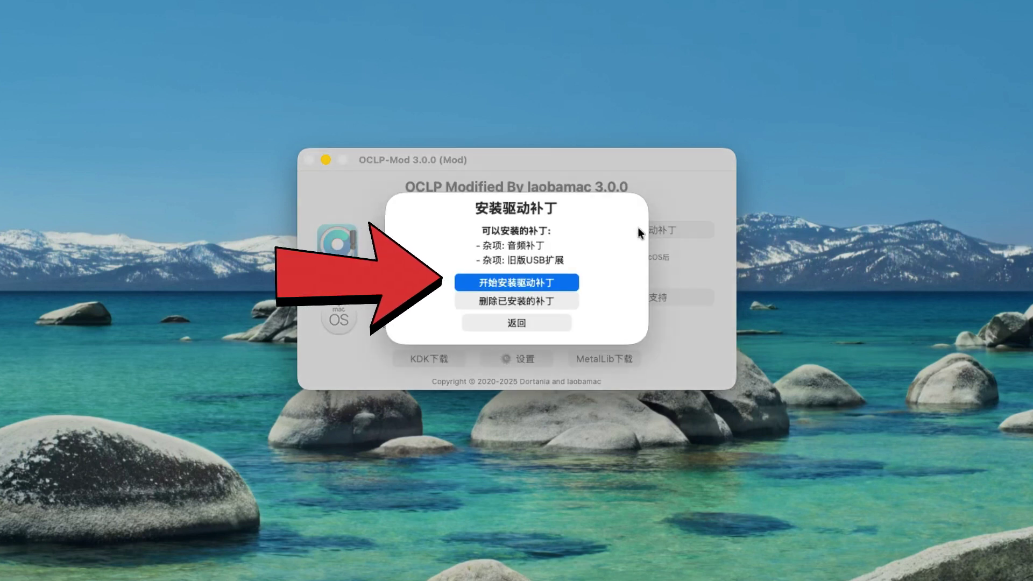
click(543, 278)
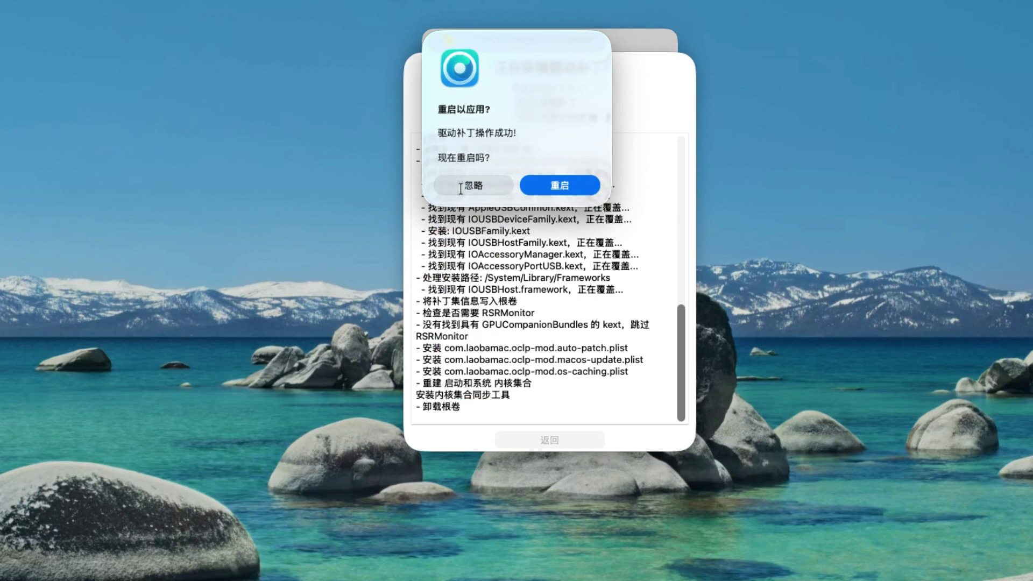
click(473, 185)
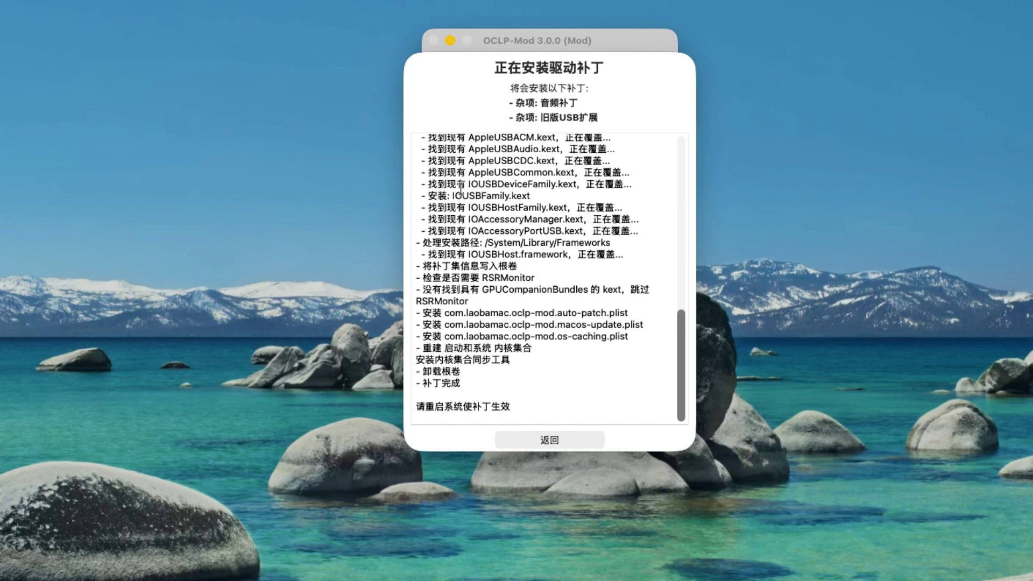
- Remove the installed root patches with 删除已安装的补丁, choose 忽略 at the restart prompt, and return to the main menu
click(546, 440)
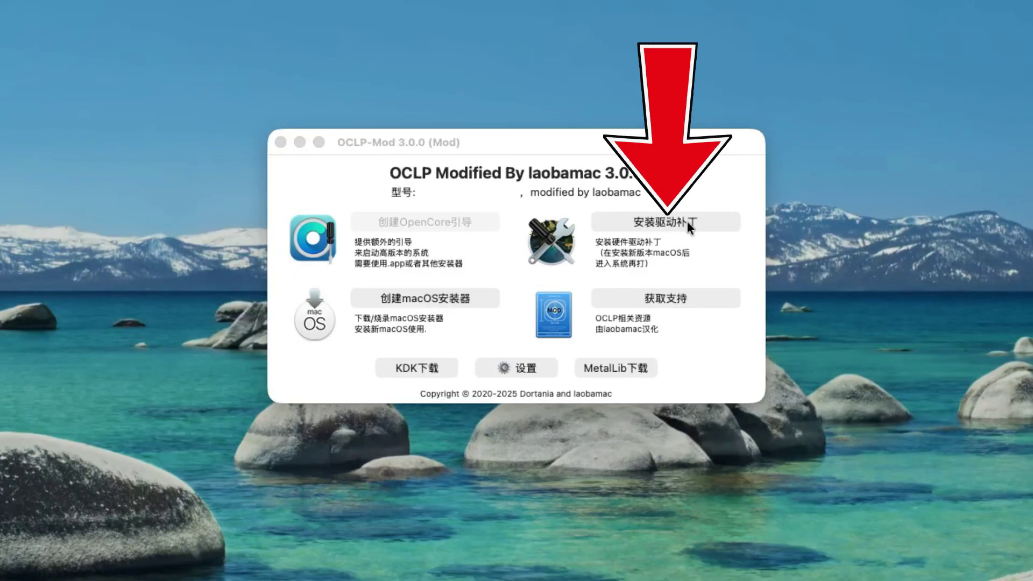
click(686, 221)
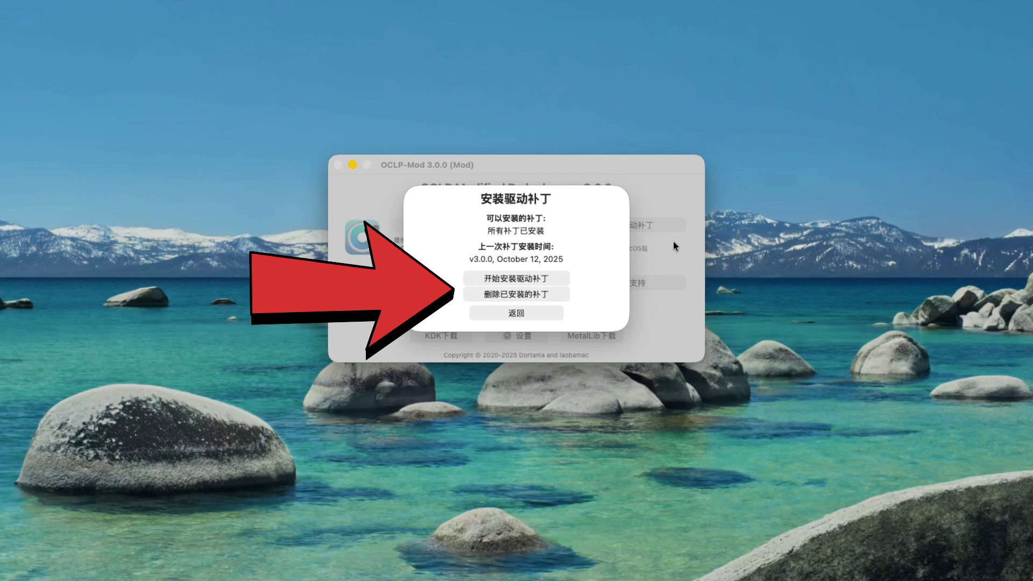
click(503, 294)
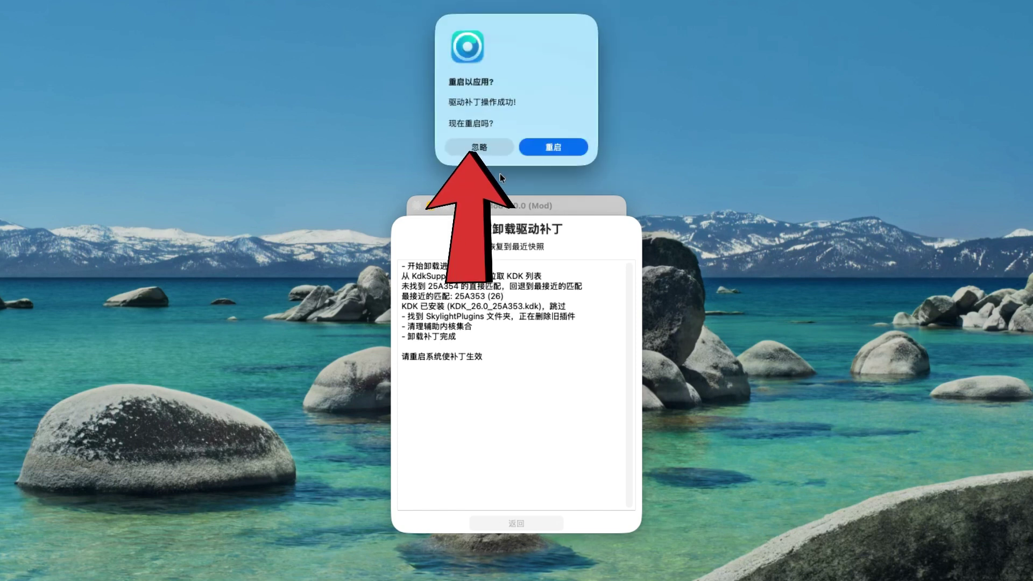
click(487, 149)
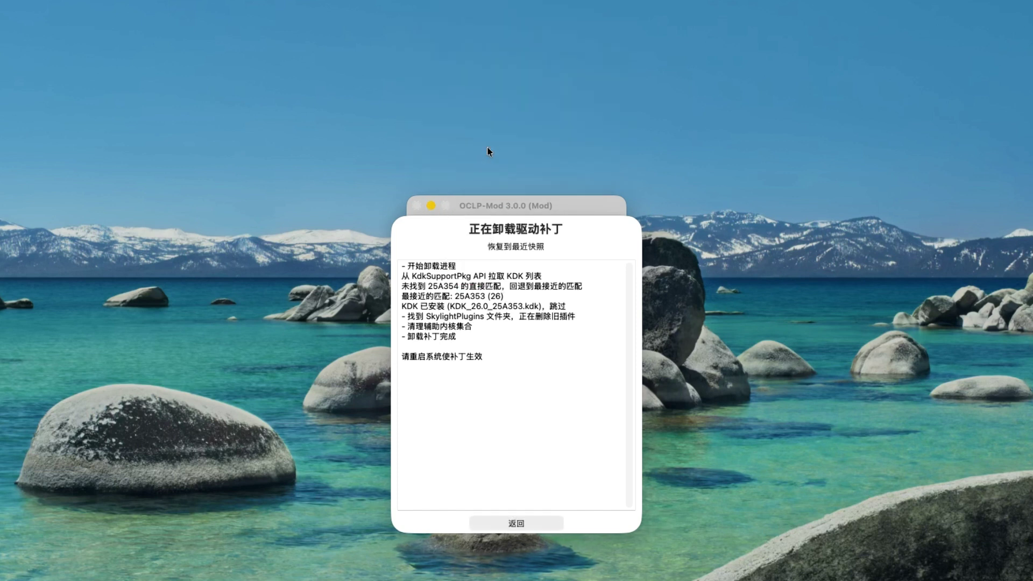
click(513, 525)
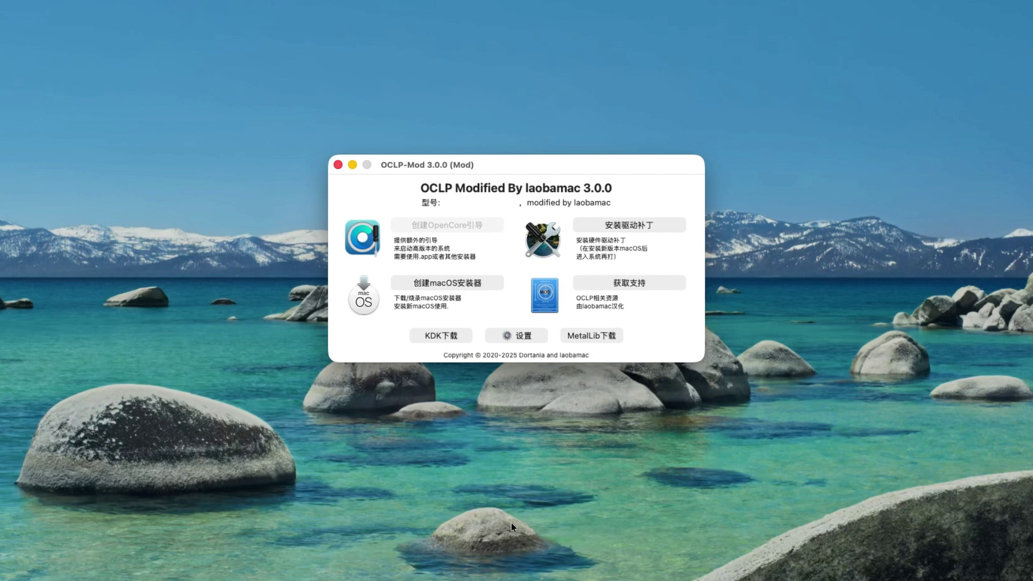
- Close the main window, accept the prompt to reinstall the audio and legacy USB patches, and confirm the results
click(339, 165)
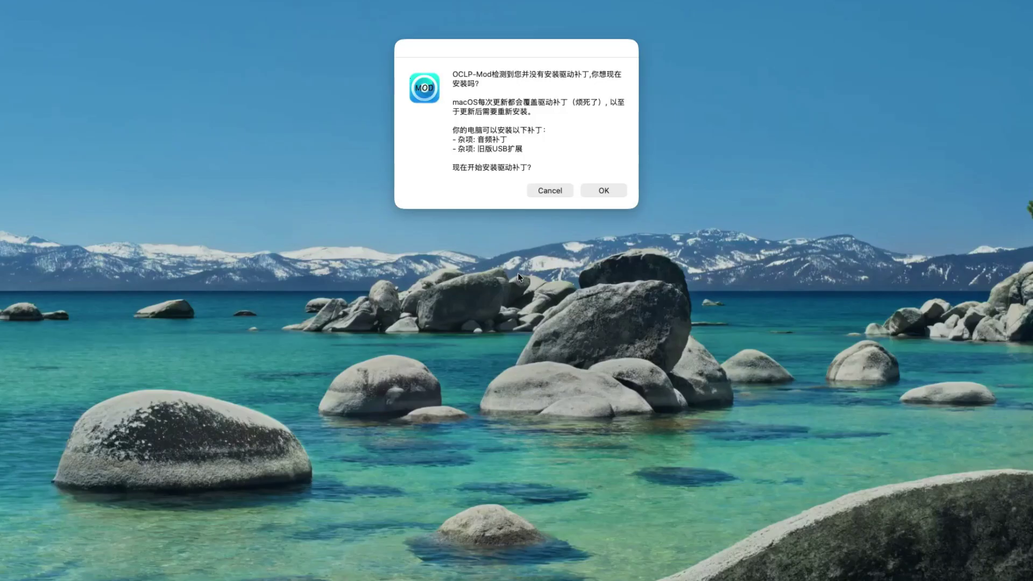
click(684, 307)
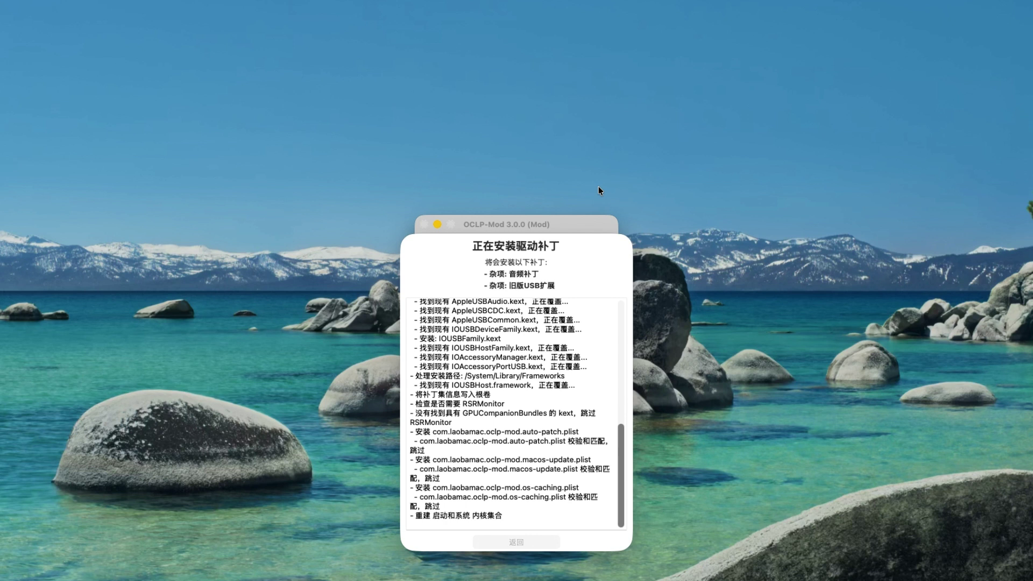
click(550, 171)
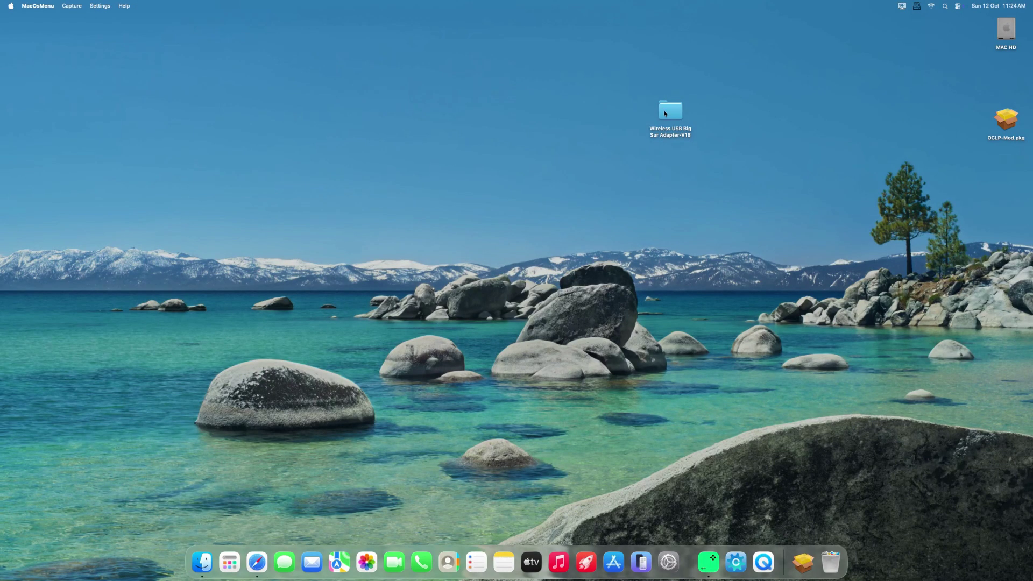
- Launch the Wireless USB Big Sur Adapter app from its V18 folder and dismiss the malware warning
click(665, 113)
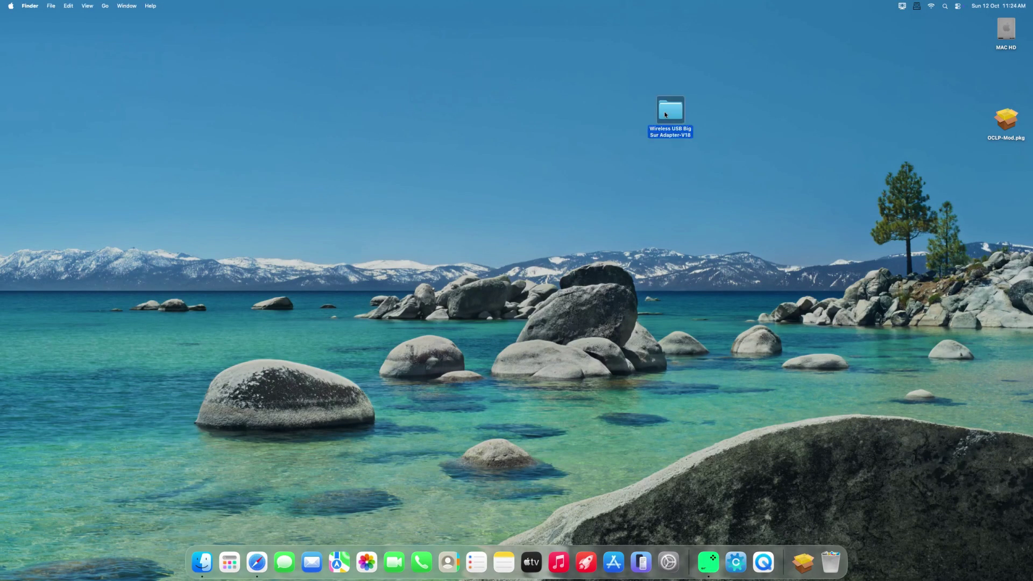
double_click(665, 114)
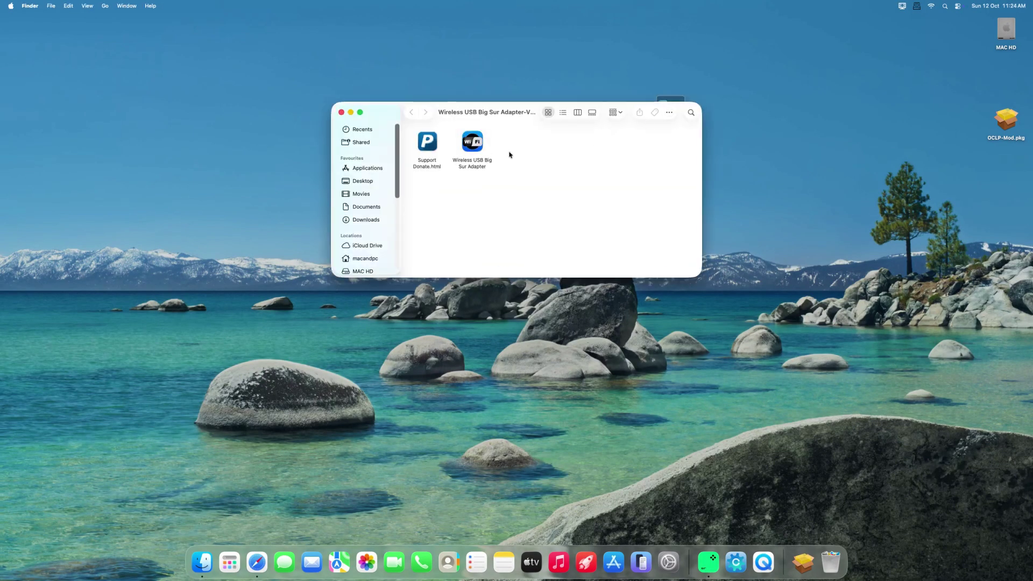
click(470, 144)
double_click(470, 145)
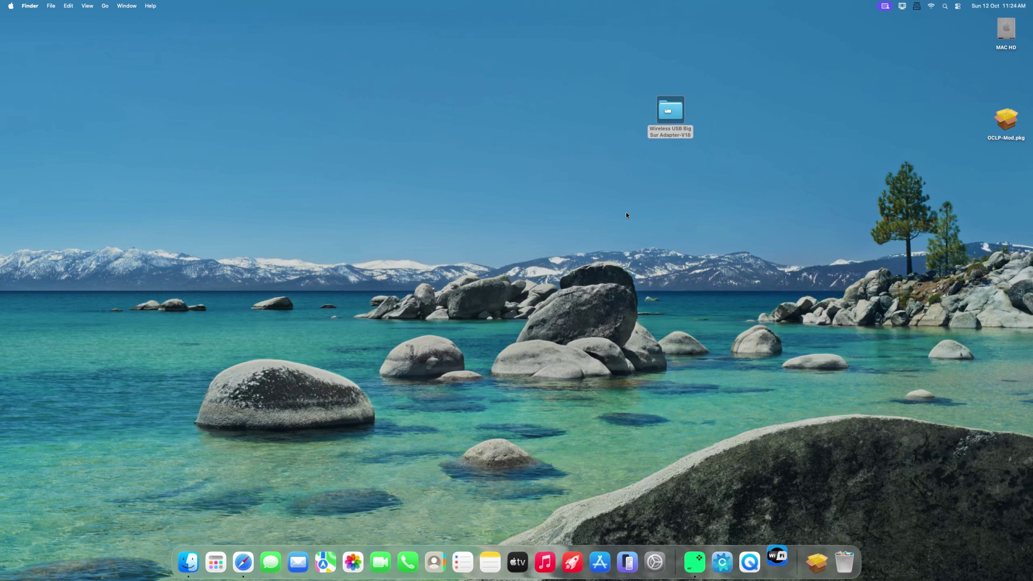
click(492, 215)
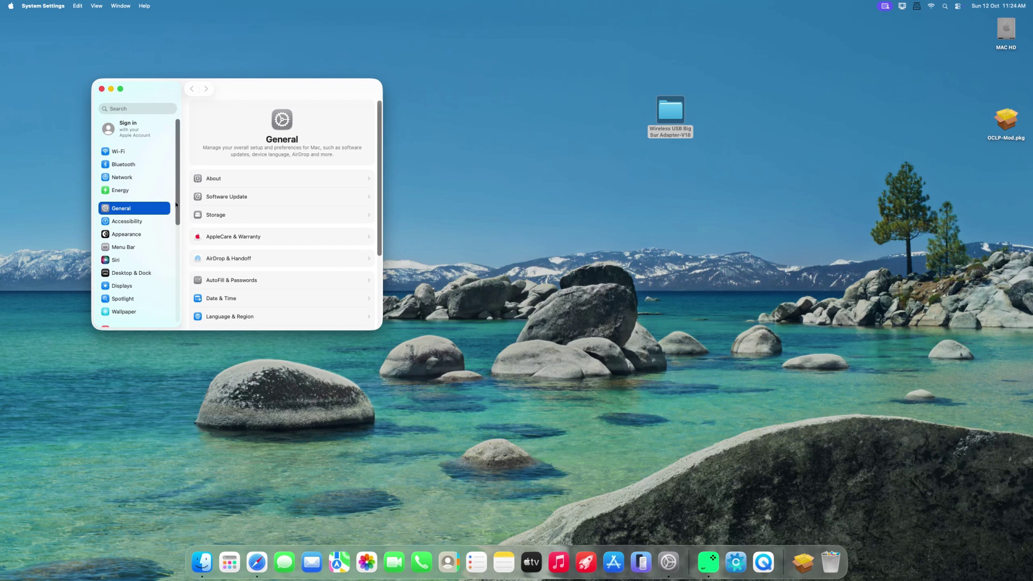
- In Privacy & Security, choose Open Anyway for the adapter app and confirm opening it
scroll(175, 267, down, 5)
scroll(174, 267, down, 3)
click(147, 224)
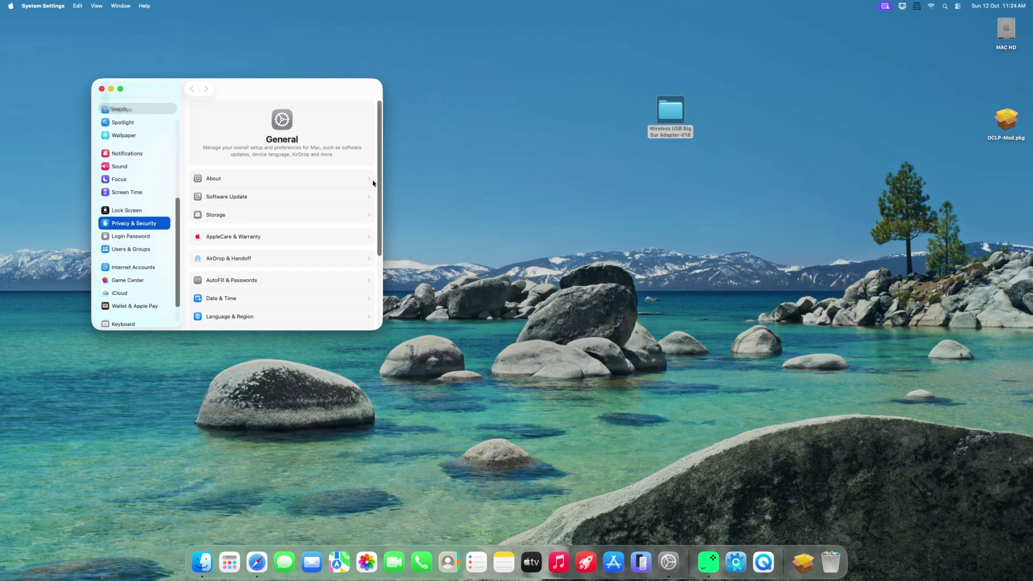
scroll(381, 138, down, 10)
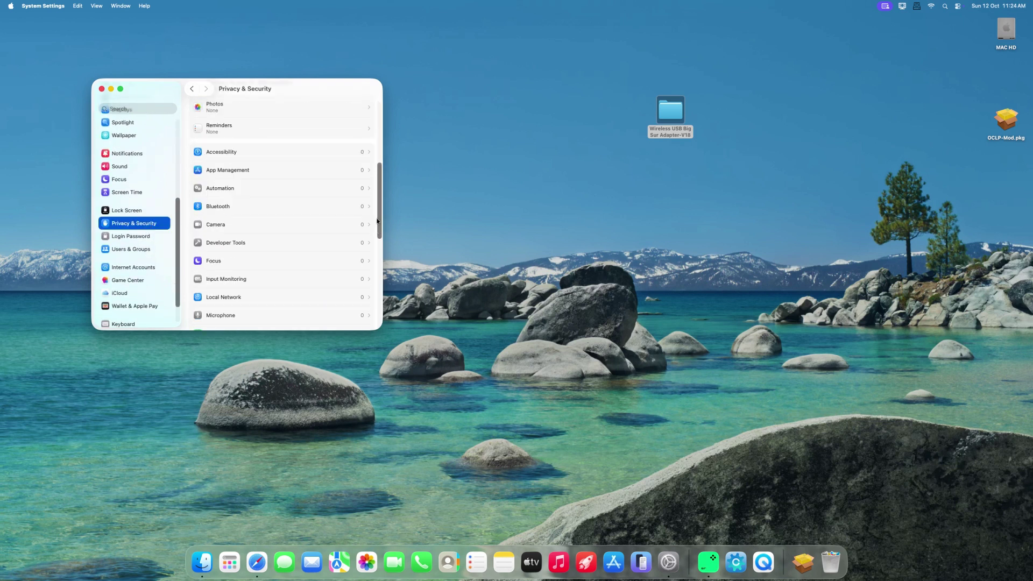
scroll(373, 296, down, 3)
click(352, 231)
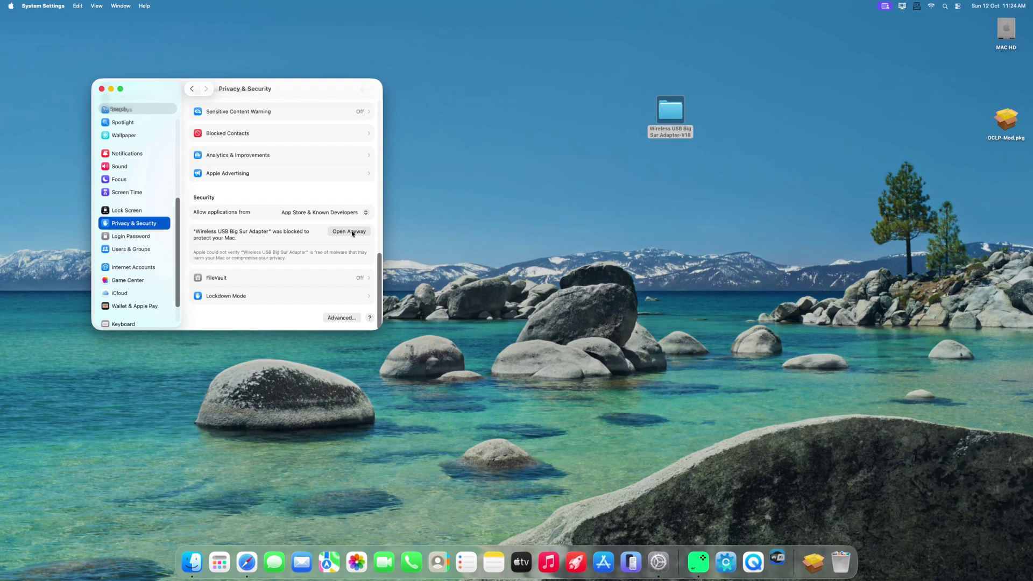
click(504, 233)
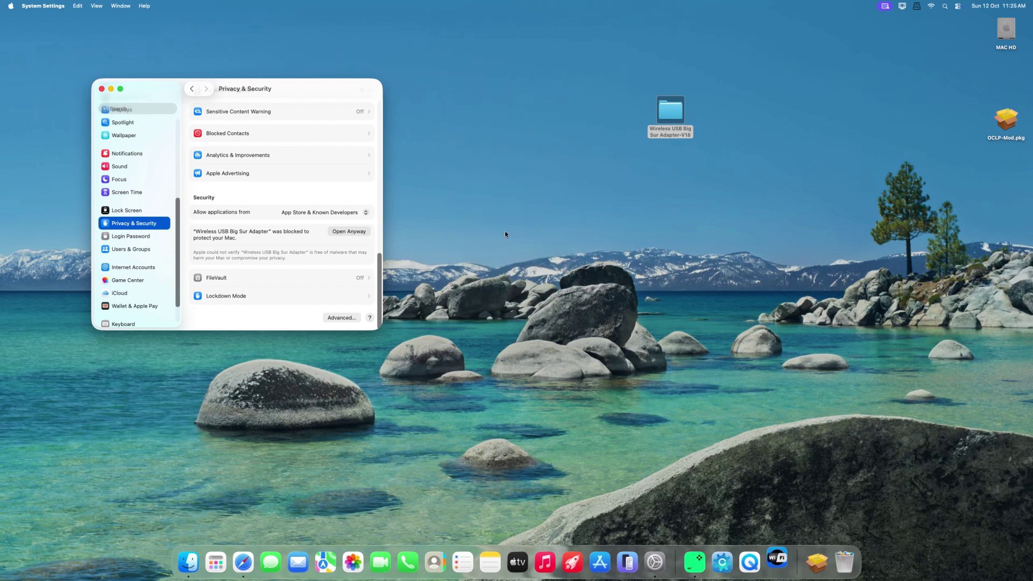
- Authenticate with the admin password and proceed past the introduction and adapter list to install on MAC HD
text(••)
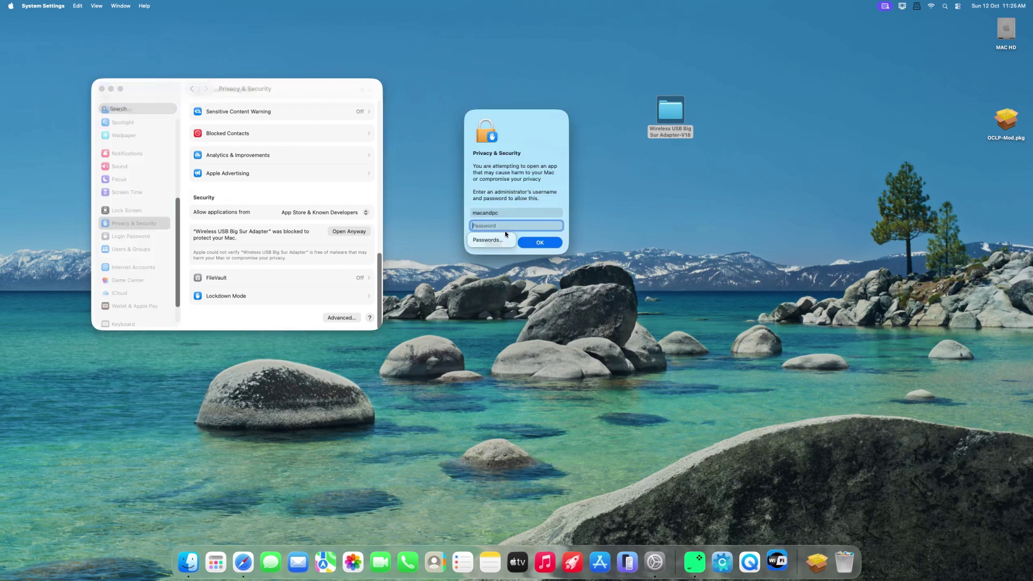
text(••)
key(Return)
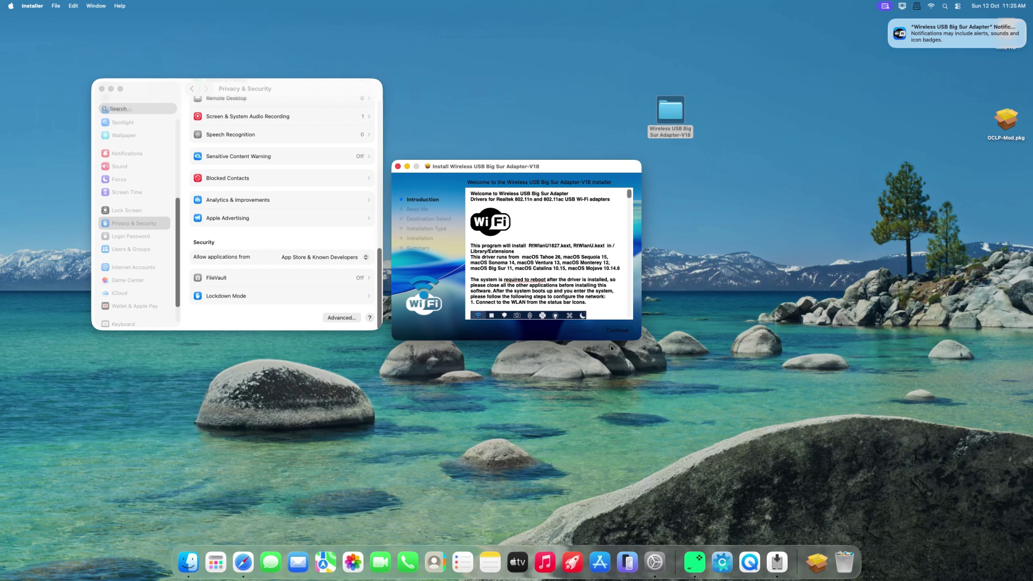
click(617, 331)
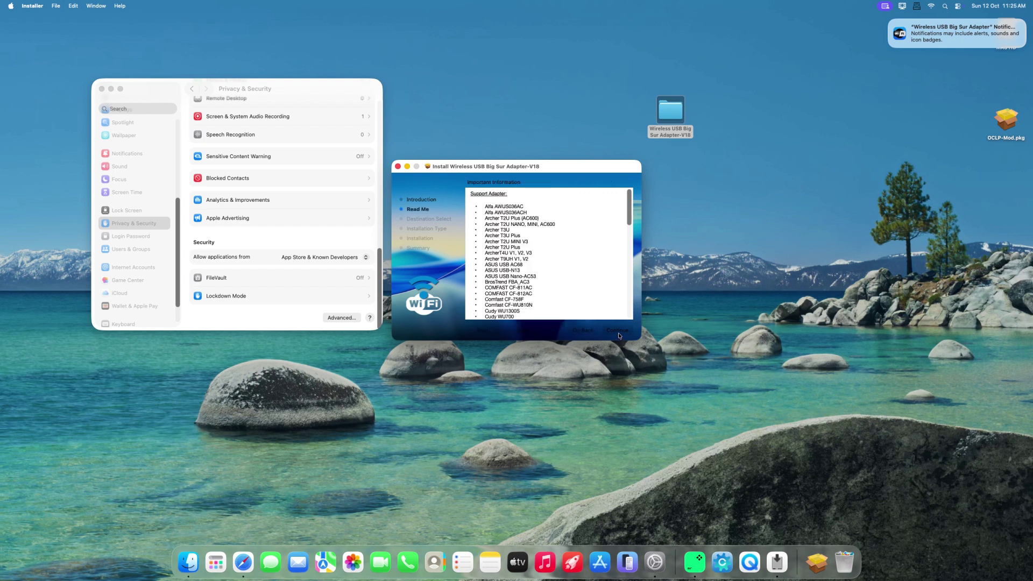
click(619, 334)
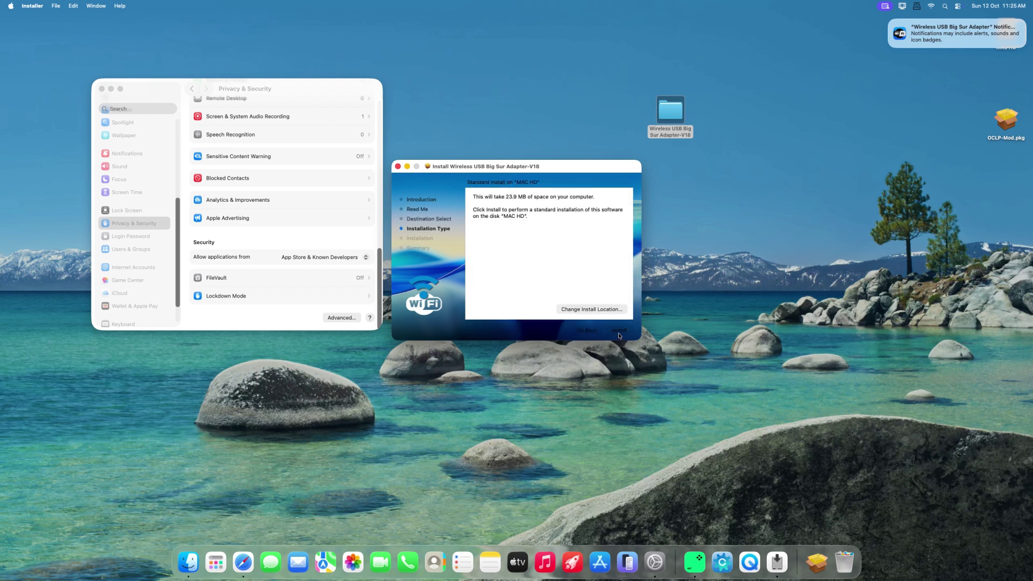
click(619, 334)
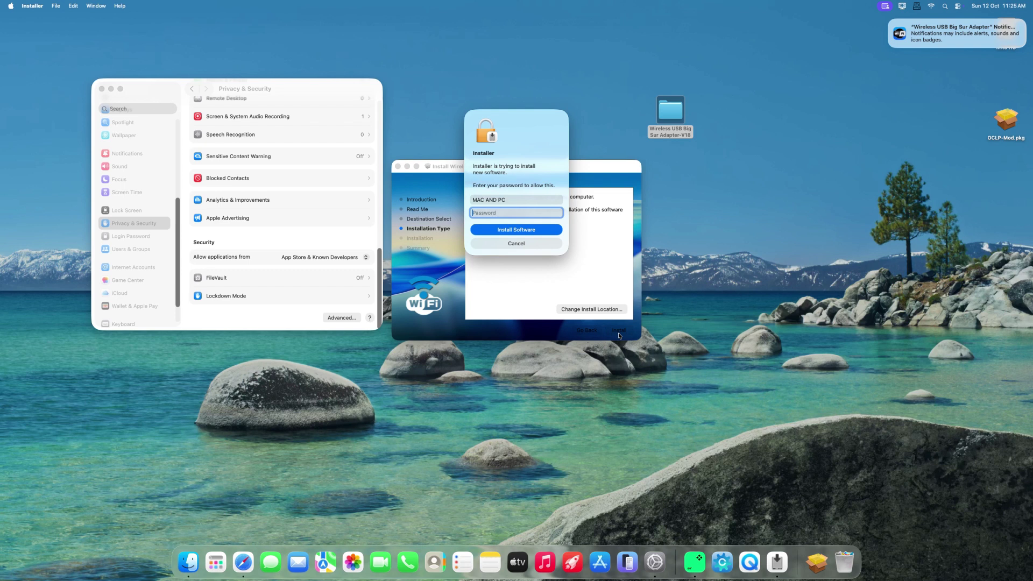
- Authorize the driver installation, acknowledge the system extension alert, and allow control of System Events
text(****)
key(Return)
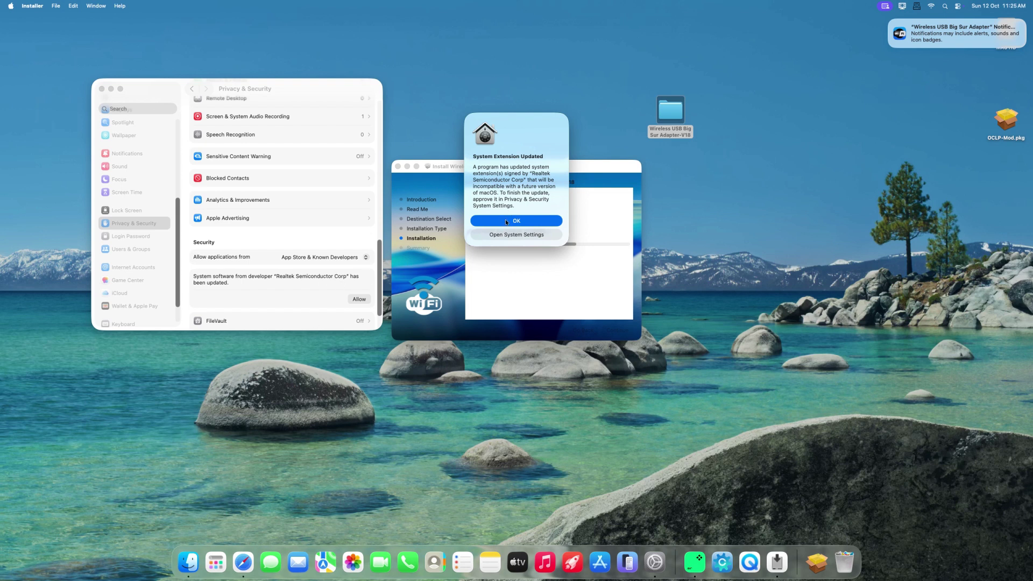
click(506, 220)
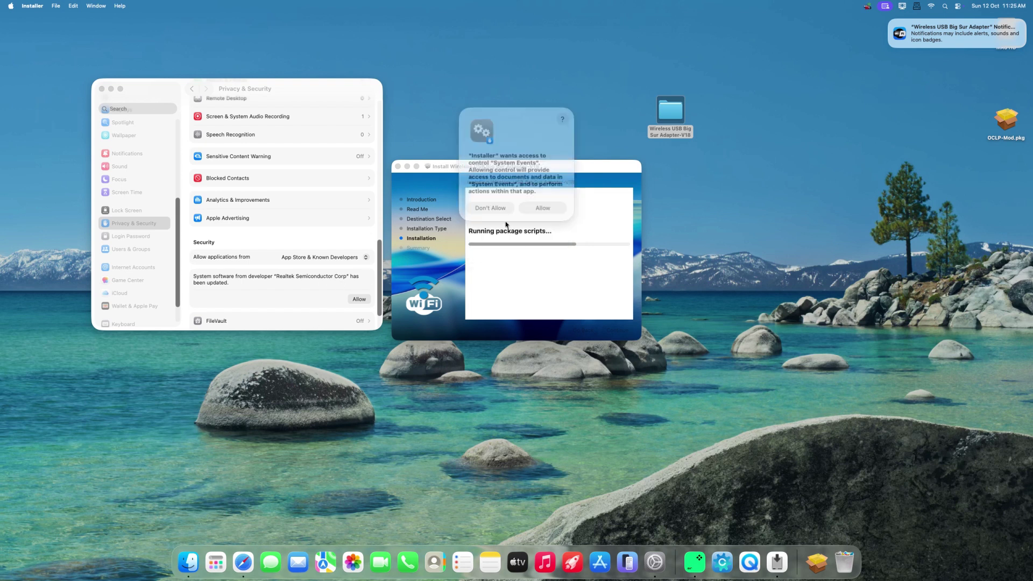
click(541, 206)
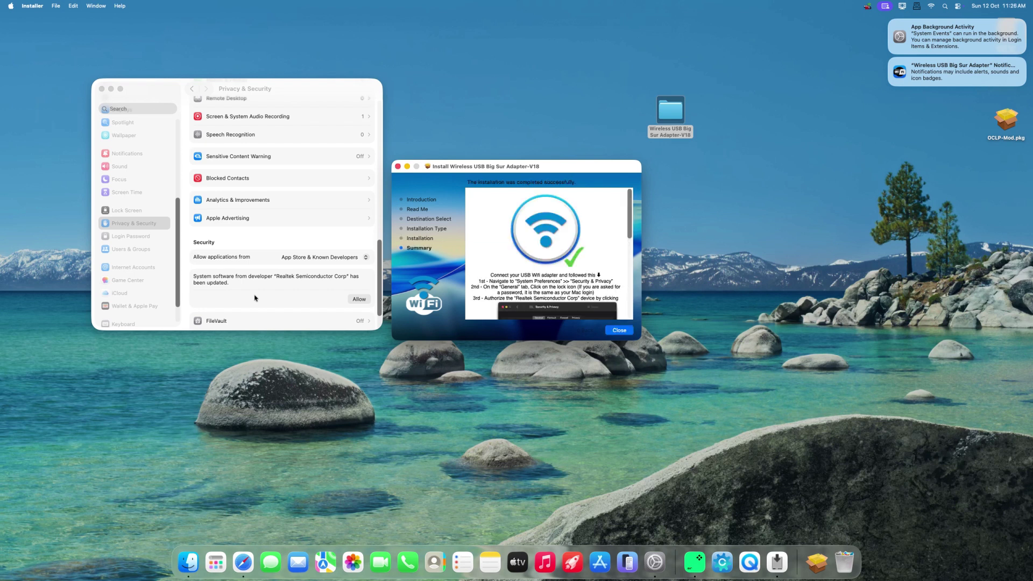
- Close the installer, allow the Realtek Semiconductor Corp system software with the password, and restart the Mac
click(618, 330)
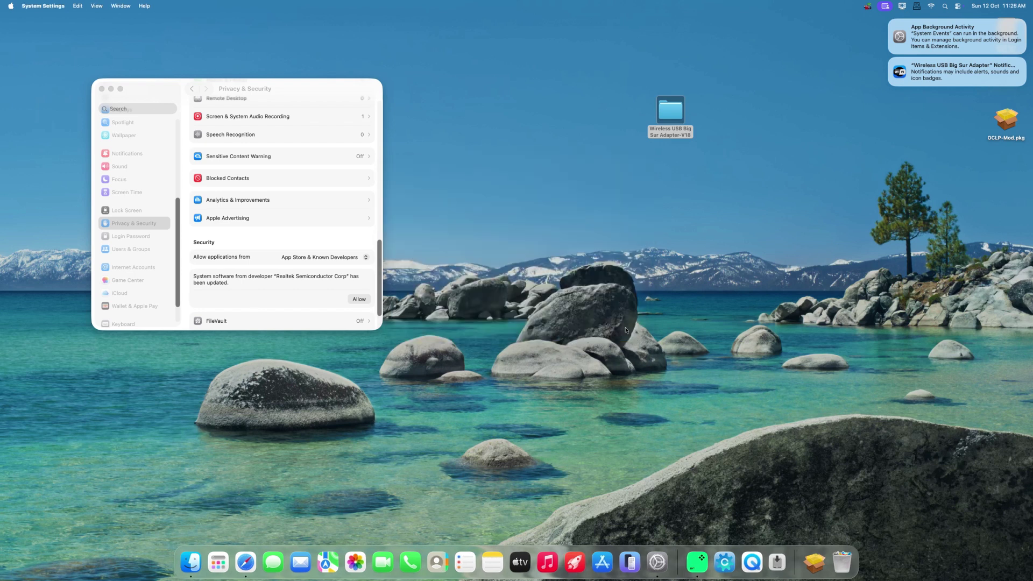
click(360, 303)
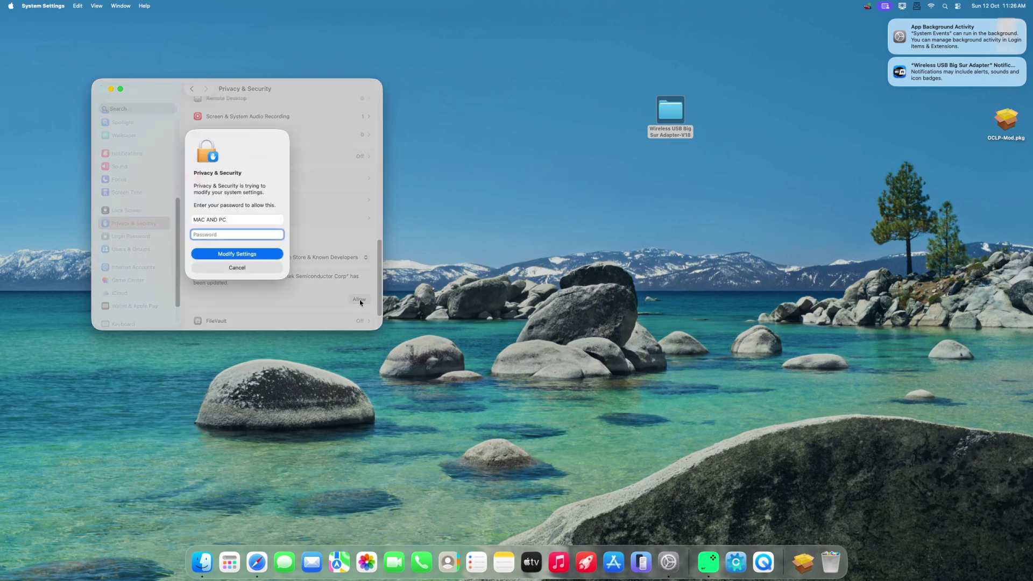
text(••••)
click(244, 252)
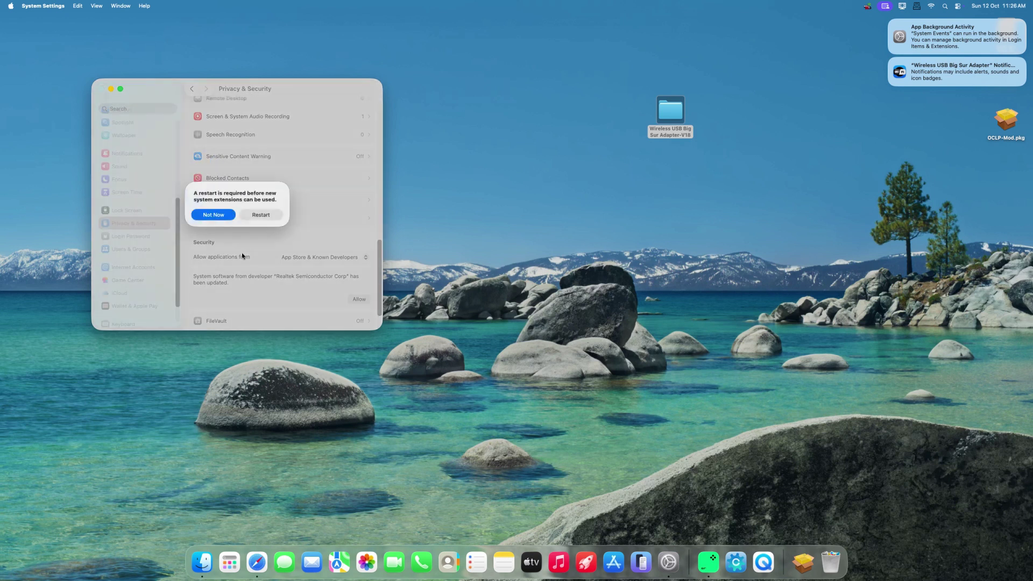
click(213, 215)
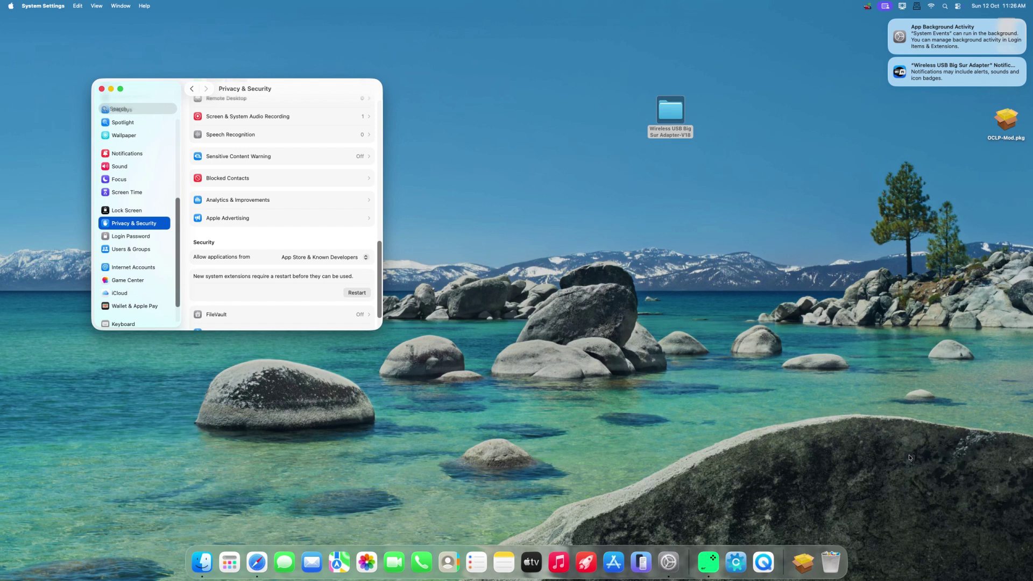
click(1004, 541)
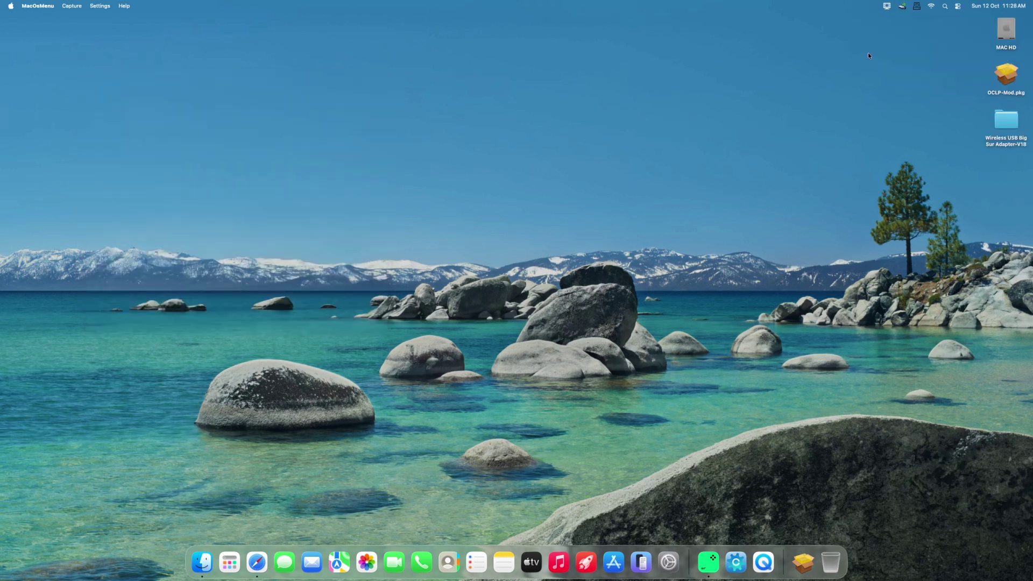
- Join the HARISAI Wi-Fi network with its password from the USB-WiFi menu and confirm it shows connected
click(902, 6)
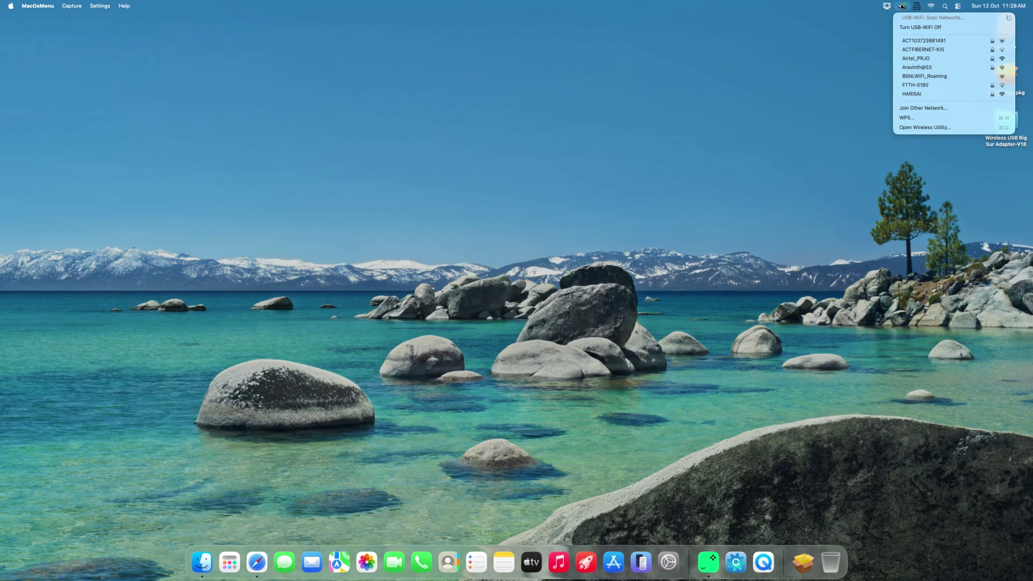
click(926, 94)
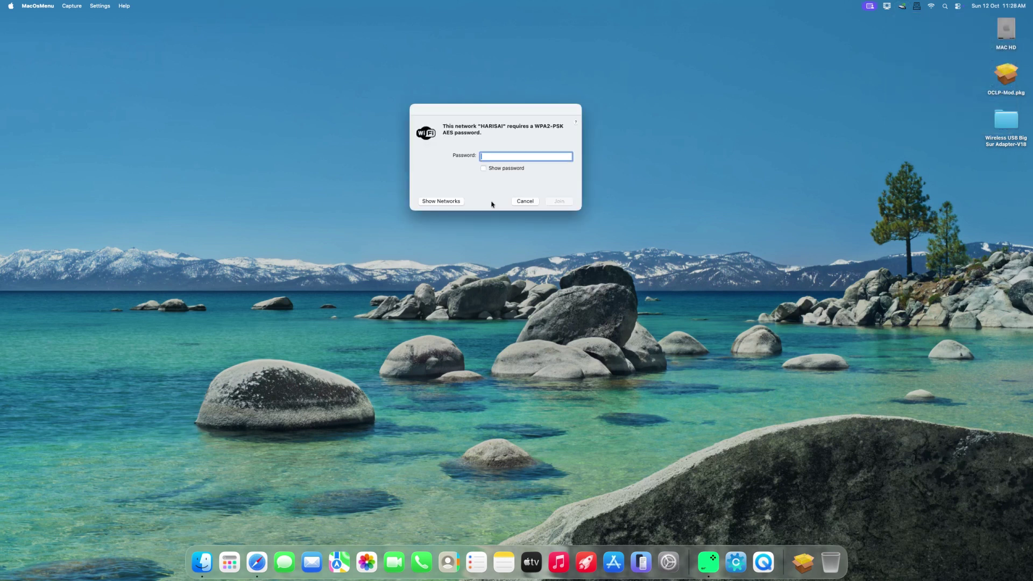
text(*********)
click(567, 203)
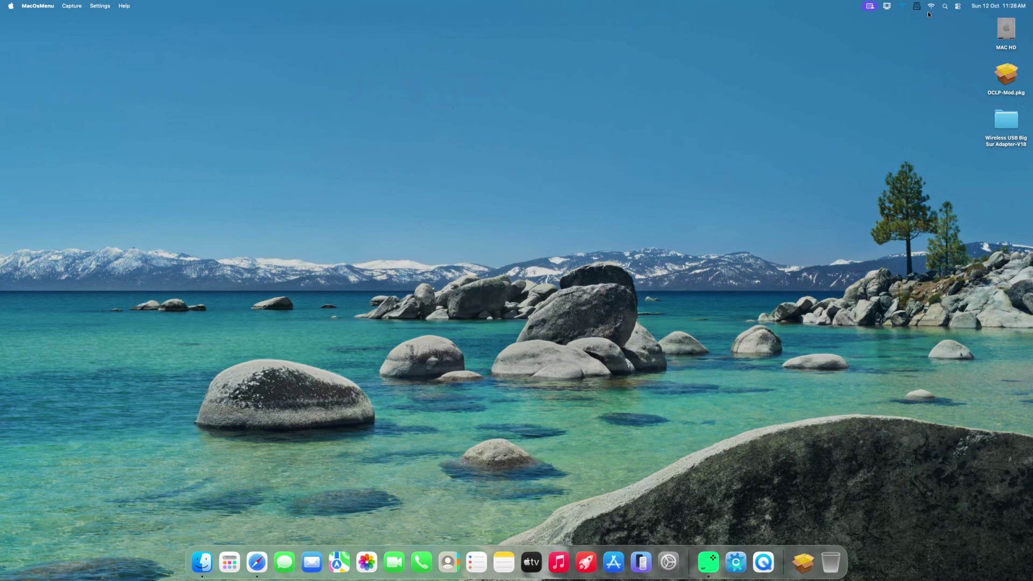
click(907, 6)
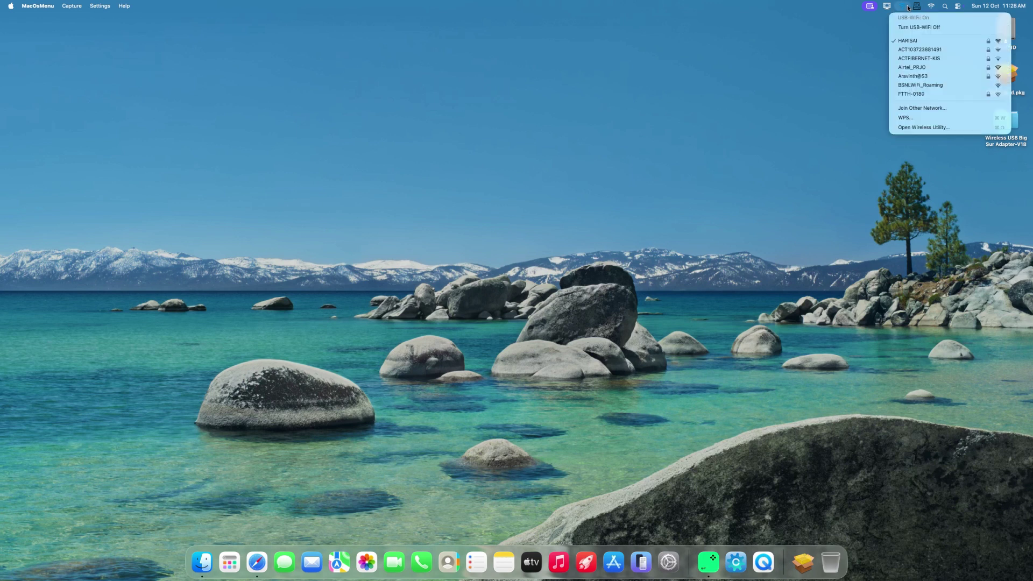